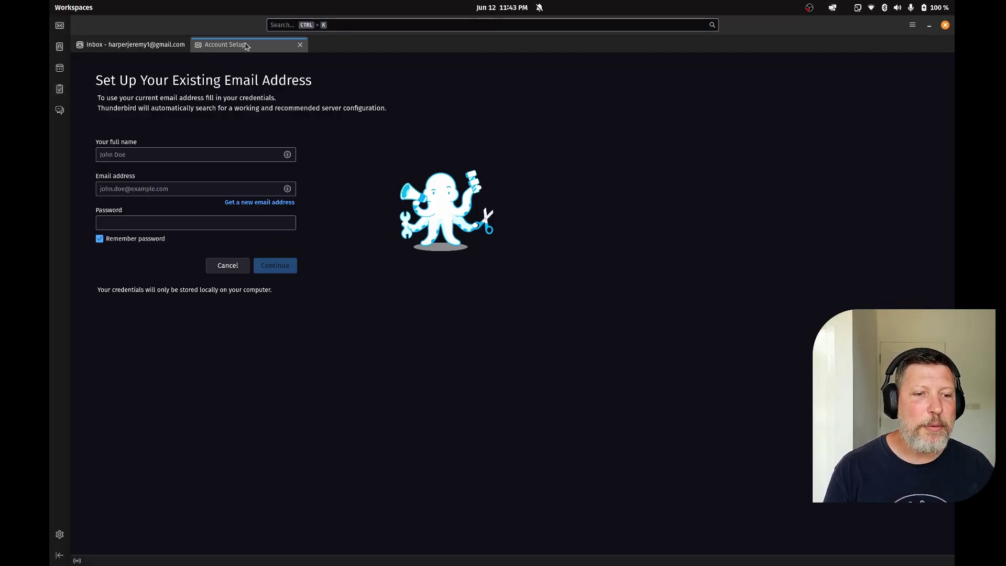
Close Account Setup, open the Calendar, view the Settings tab, then return to the Calendar week view
click(300, 45)
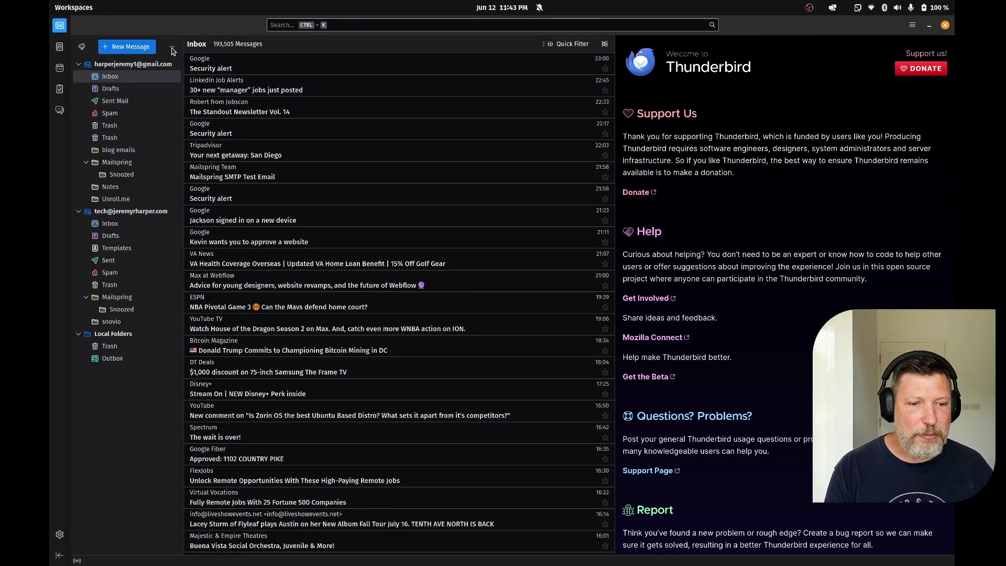
key(ctrl+shift+c)
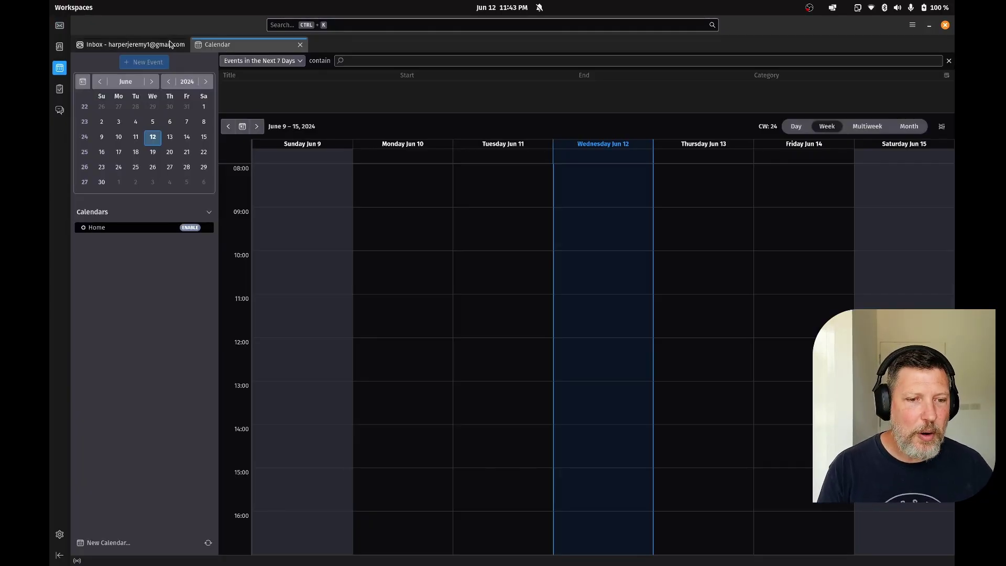
click(157, 45)
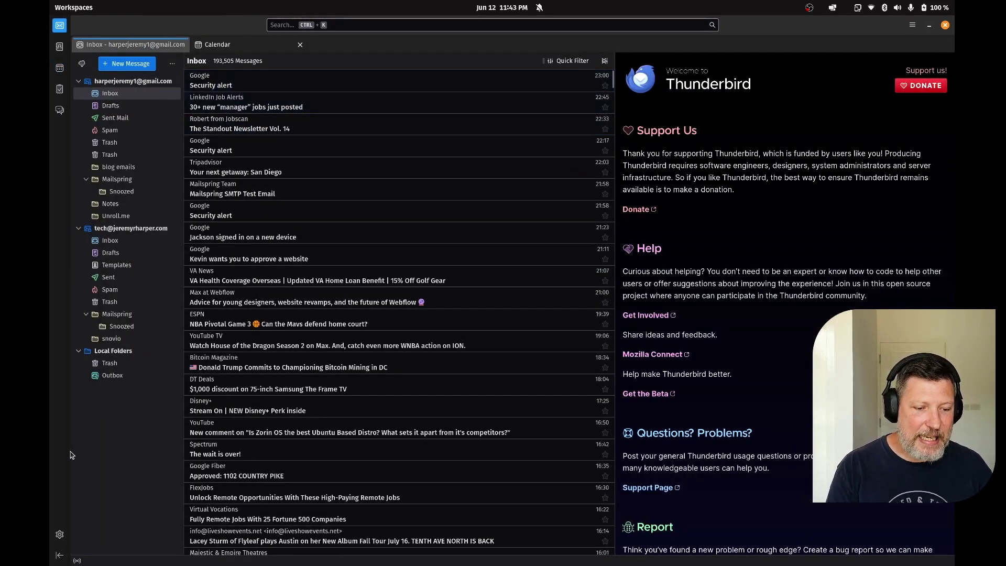
click(61, 535)
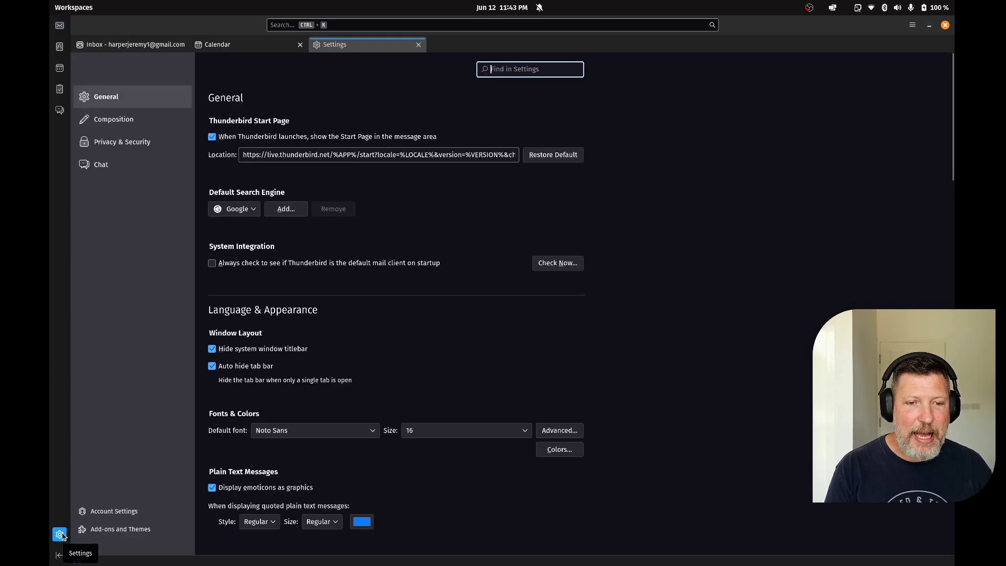
click(418, 44)
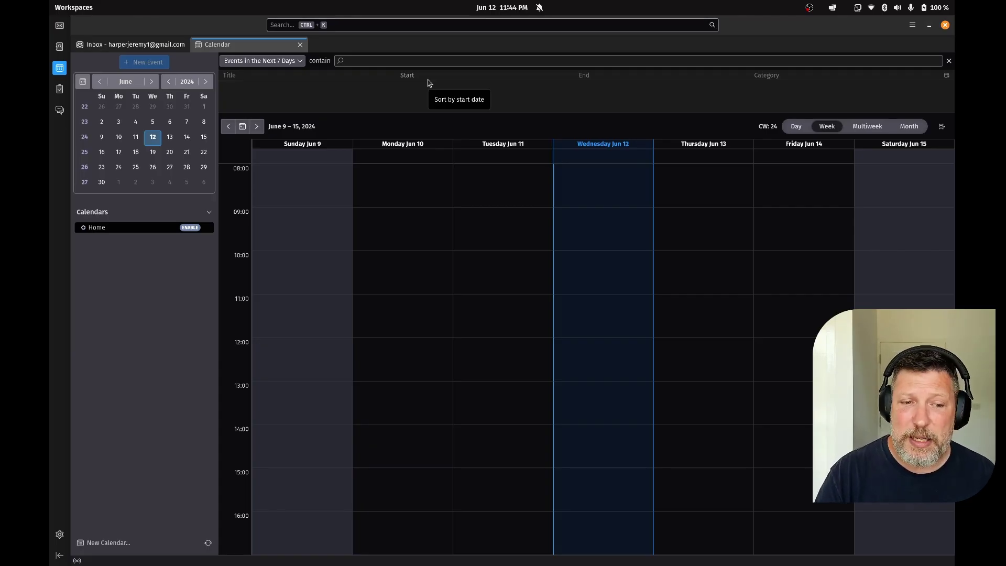
Switch from the Calendar tab back to the Inbox tab
click(123, 46)
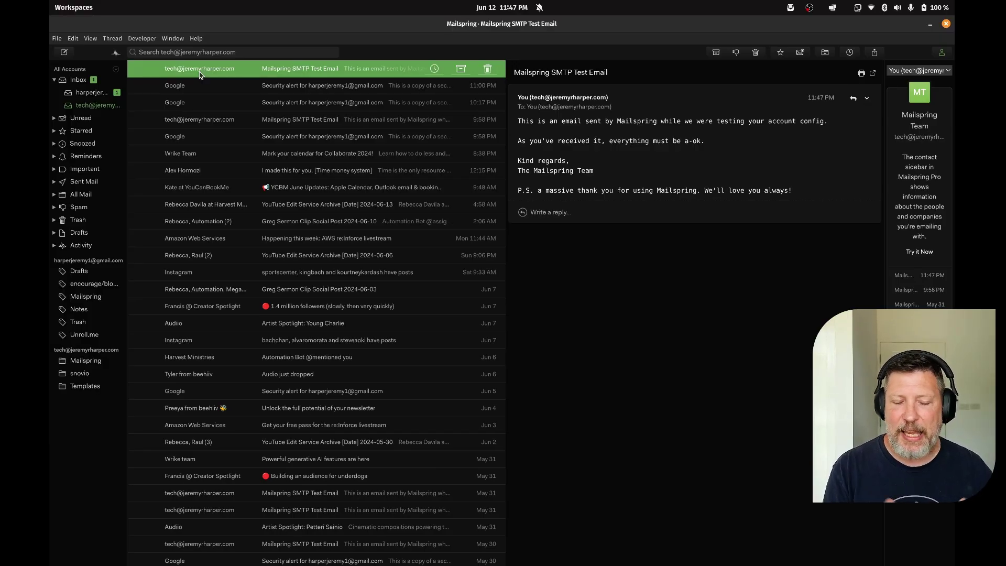
Open the Mailspring SMTP Test Email in the Gmail inbox, then quit Mailspring with Ctrl+Q
click(93, 93)
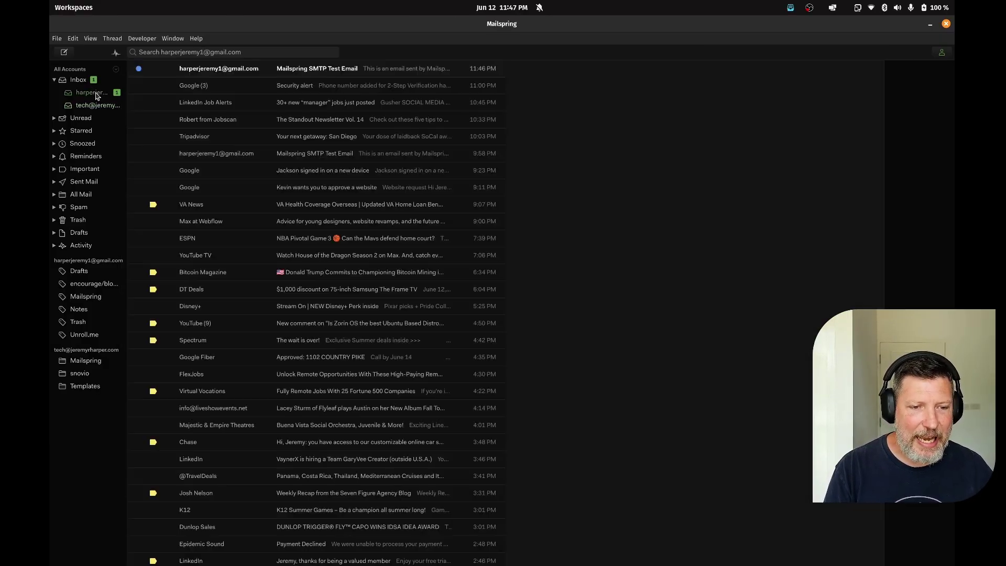
click(205, 73)
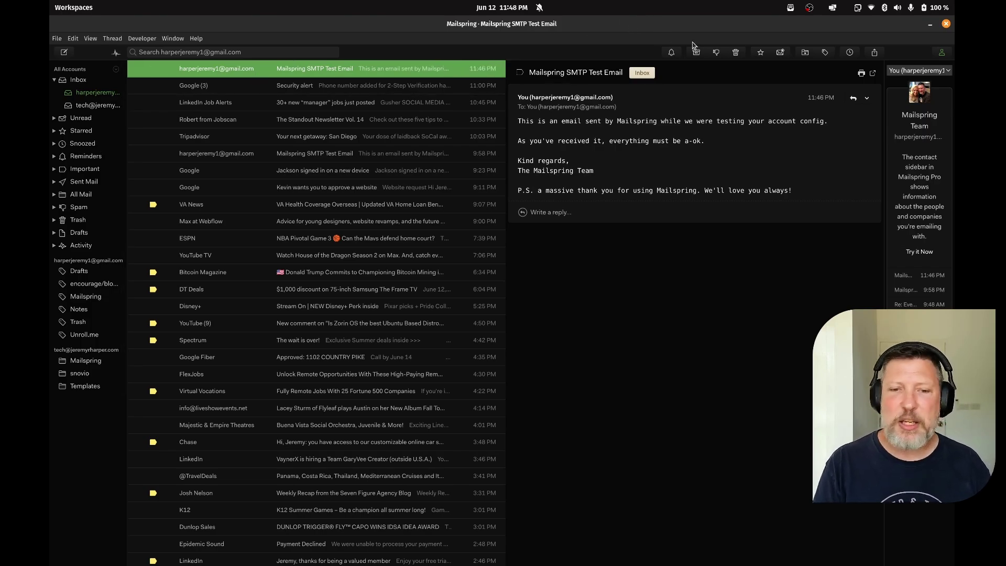
mouse_move(475, 135)
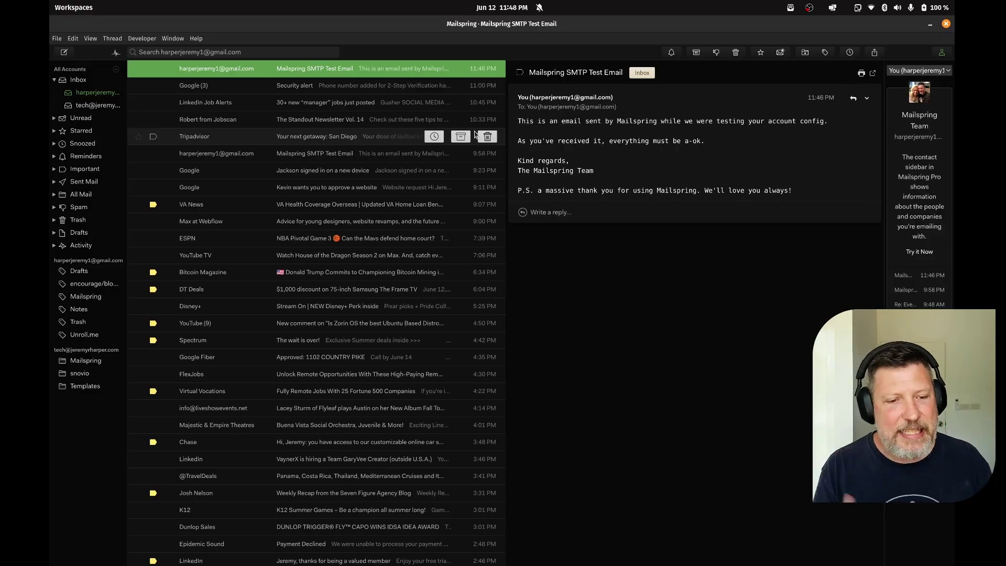
key(ctrl+q)
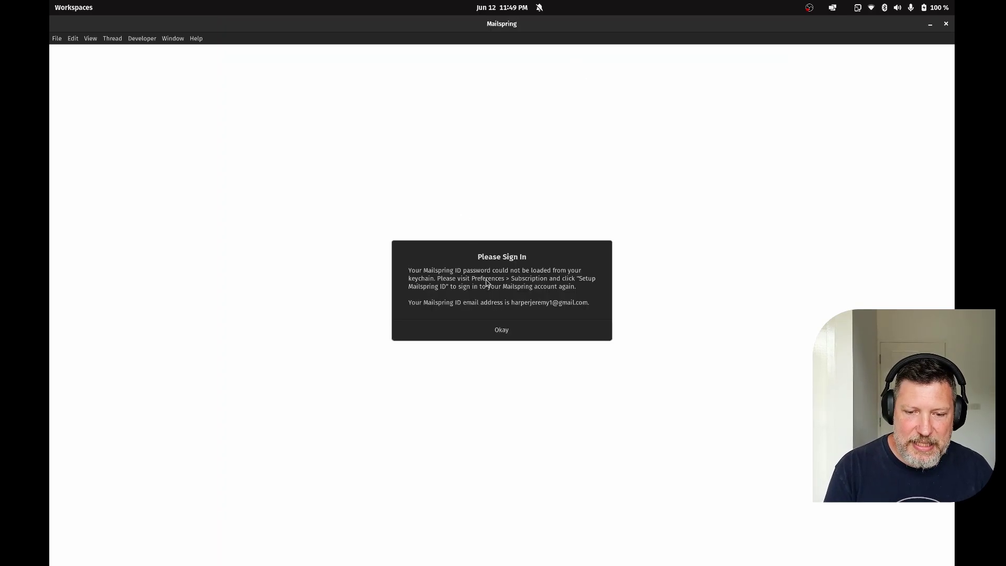
Dismiss the Please Sign In notice and open Accounts preferences showing the Gmail sync failure
click(492, 330)
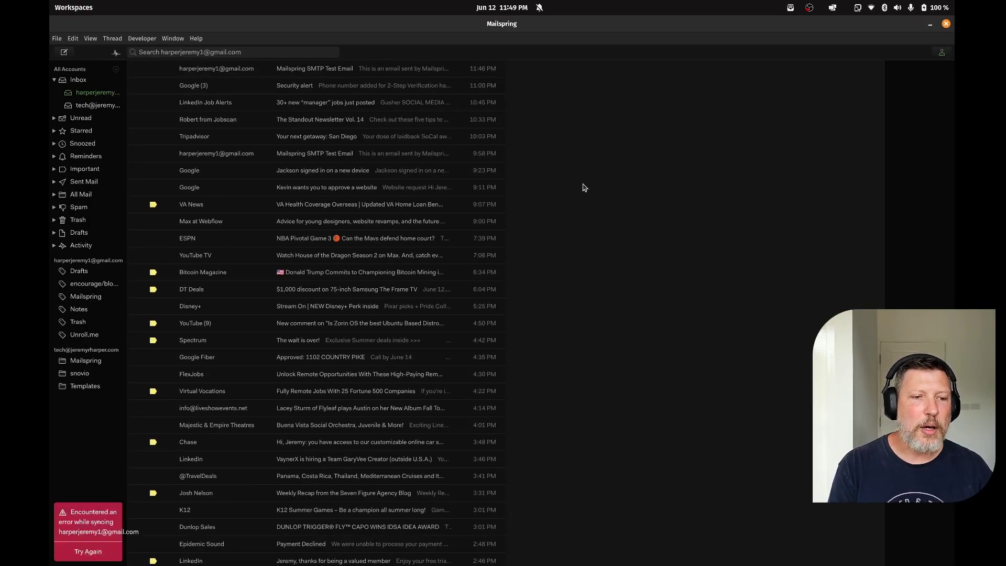
click(104, 544)
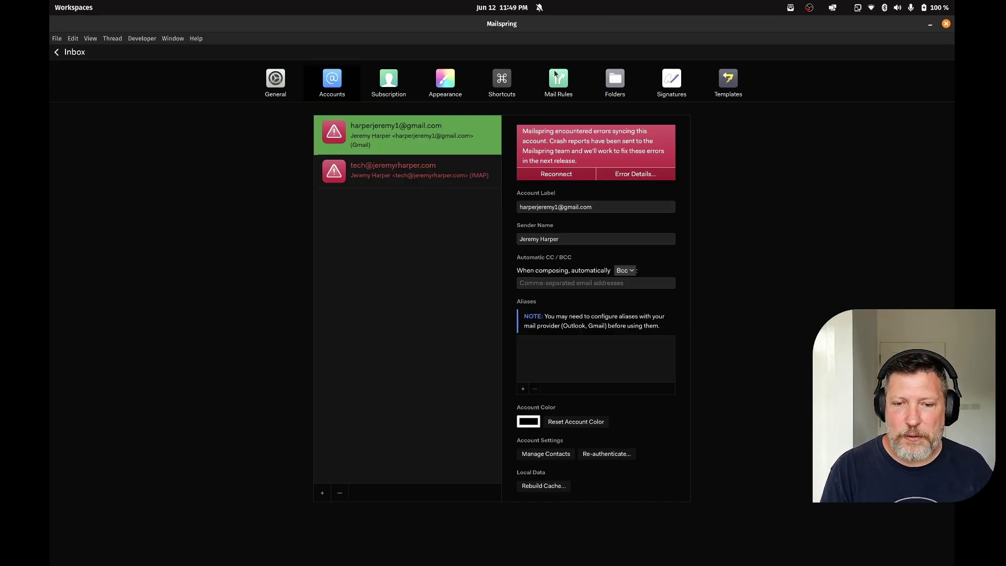
Go back from Preferences to the inbox message list via '< Inbox'
click(59, 53)
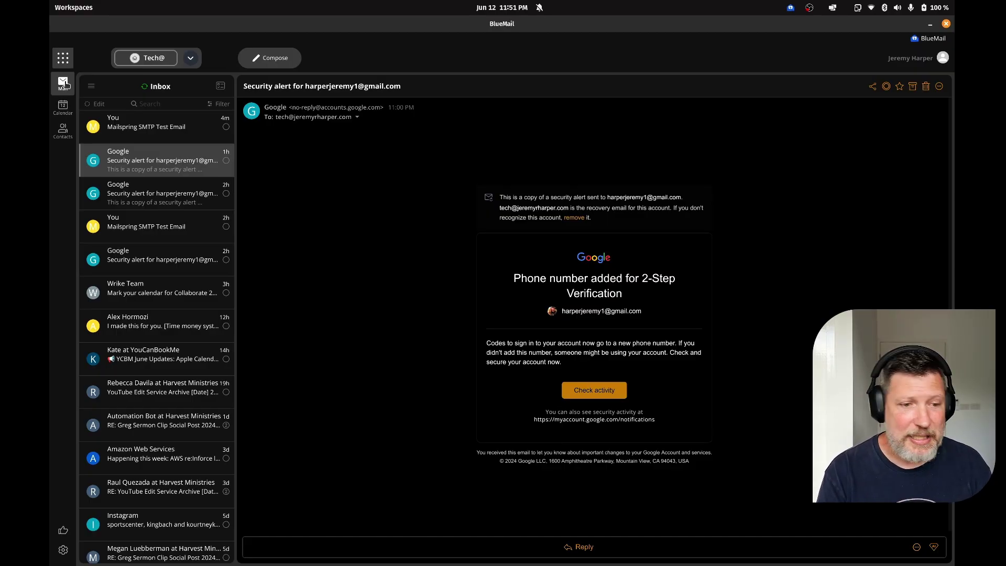
Try the Compact layout, revert to the default, view Theme Color choices, then close Global Settings
click(62, 58)
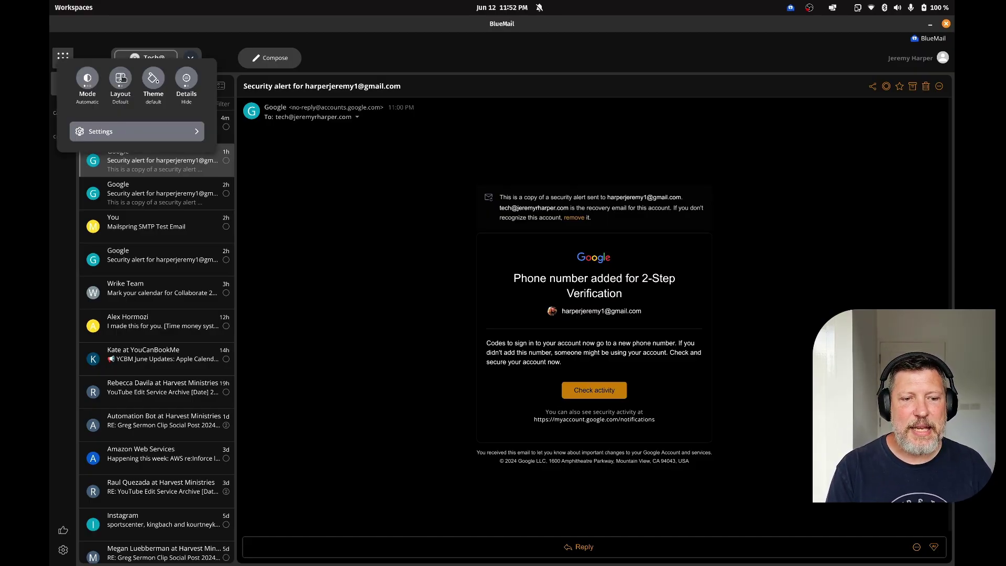
click(120, 78)
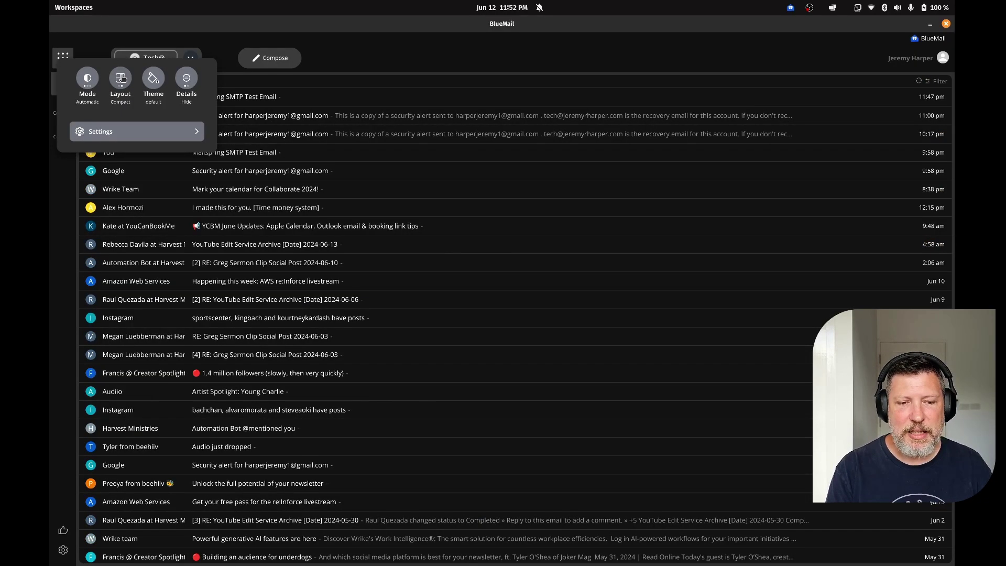
click(121, 79)
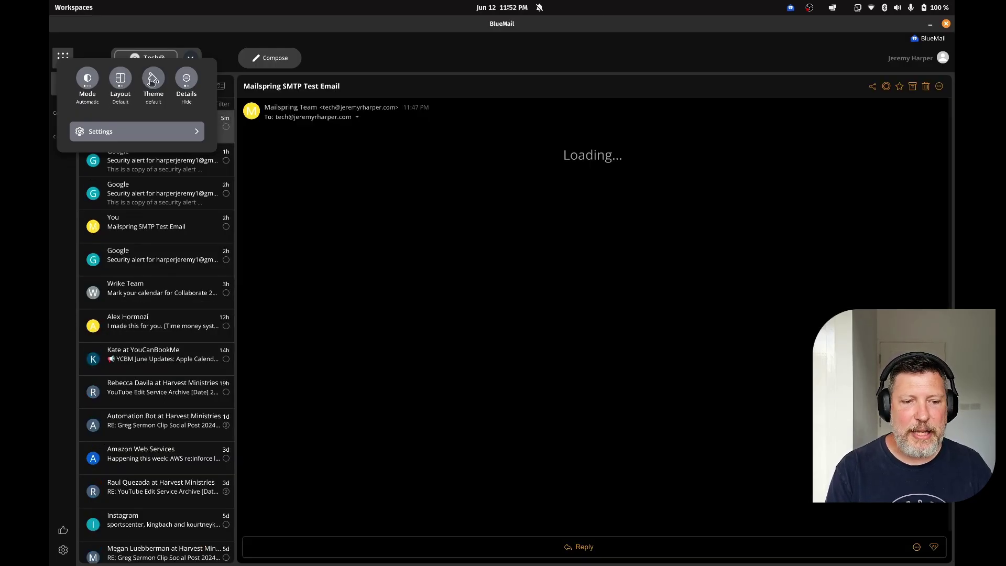
click(152, 79)
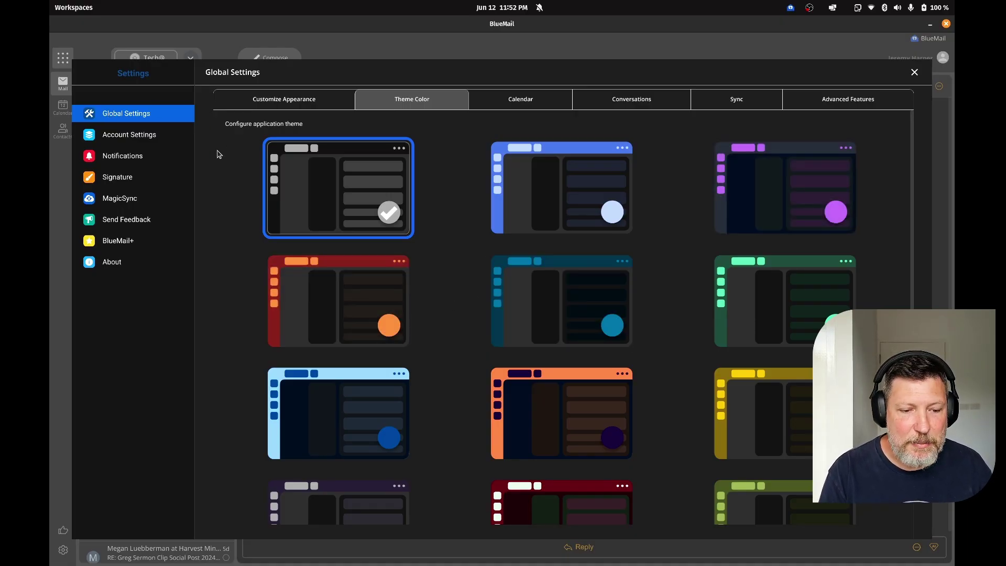
click(915, 72)
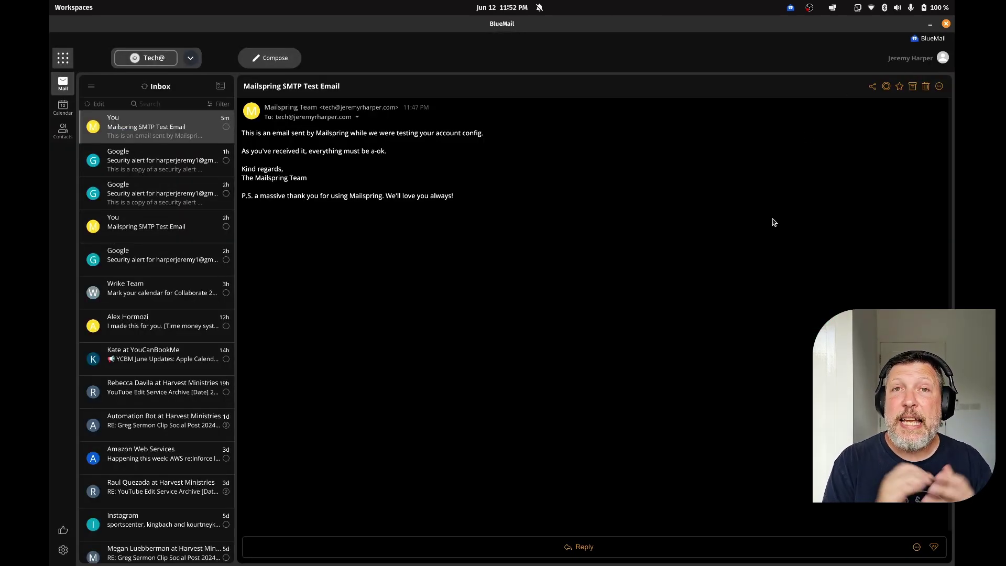
Start a new email, open GemAI, try its modes, and settle on AI Writer
key(ctrl+n)
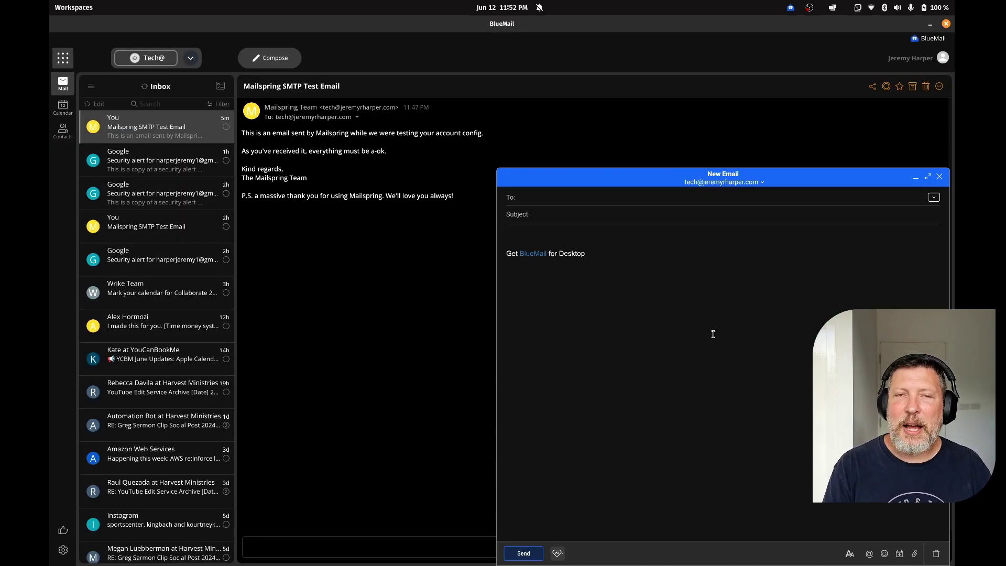
mouse_move(561, 554)
click(591, 555)
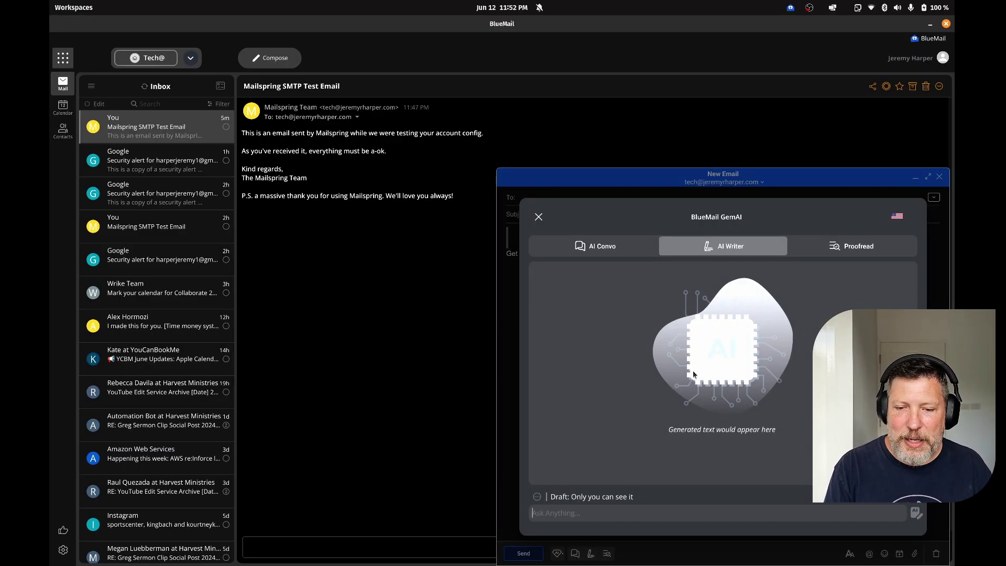
click(608, 250)
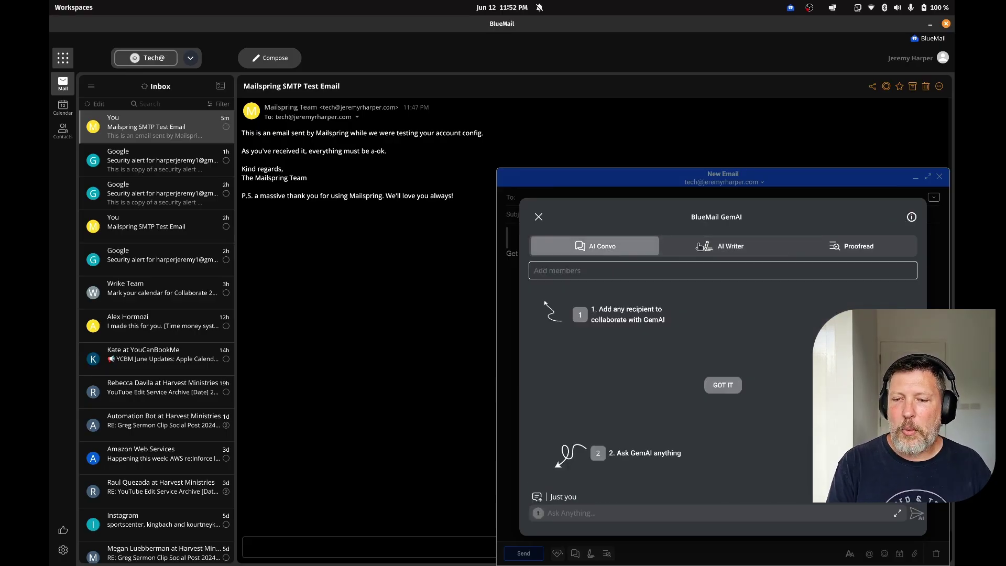
click(701, 247)
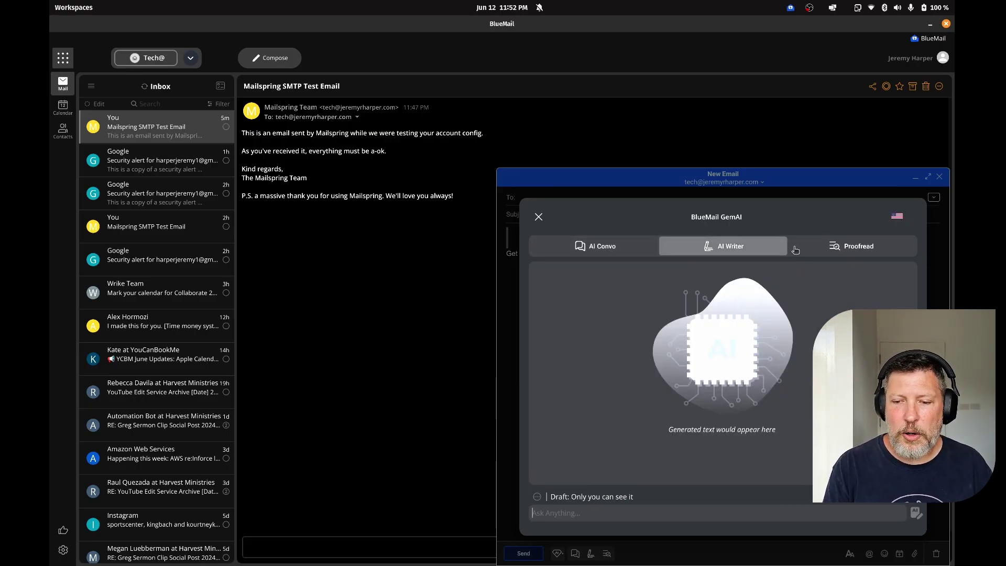
click(841, 246)
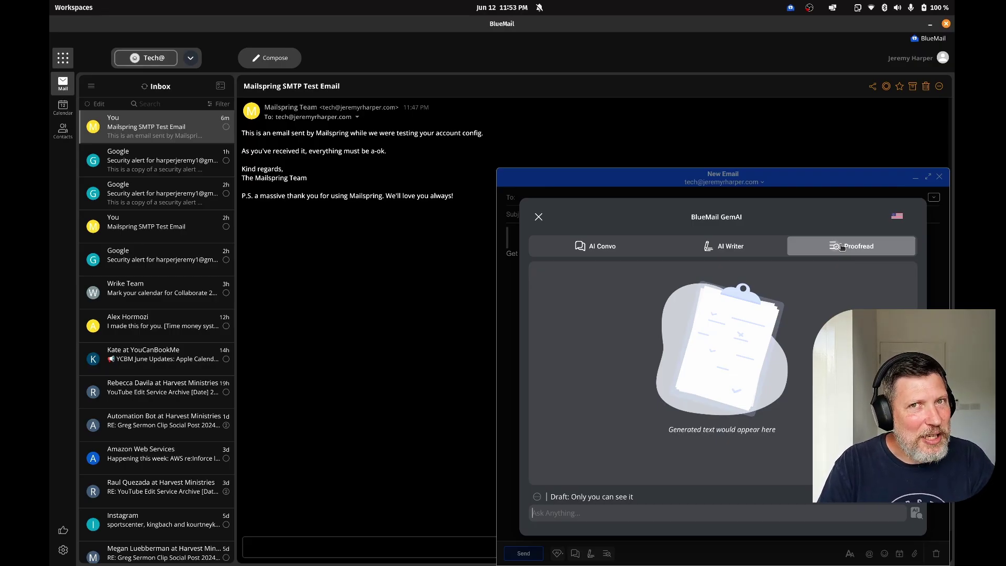
click(745, 248)
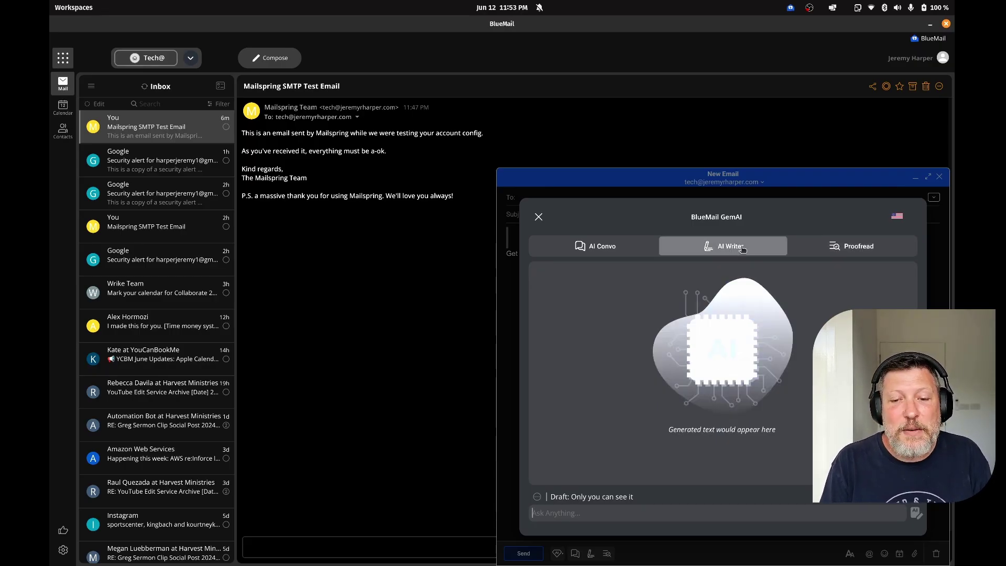
Close the GemAI draft, then unmaximize Geary's Gmail inbox into a smaller floating window
click(539, 217)
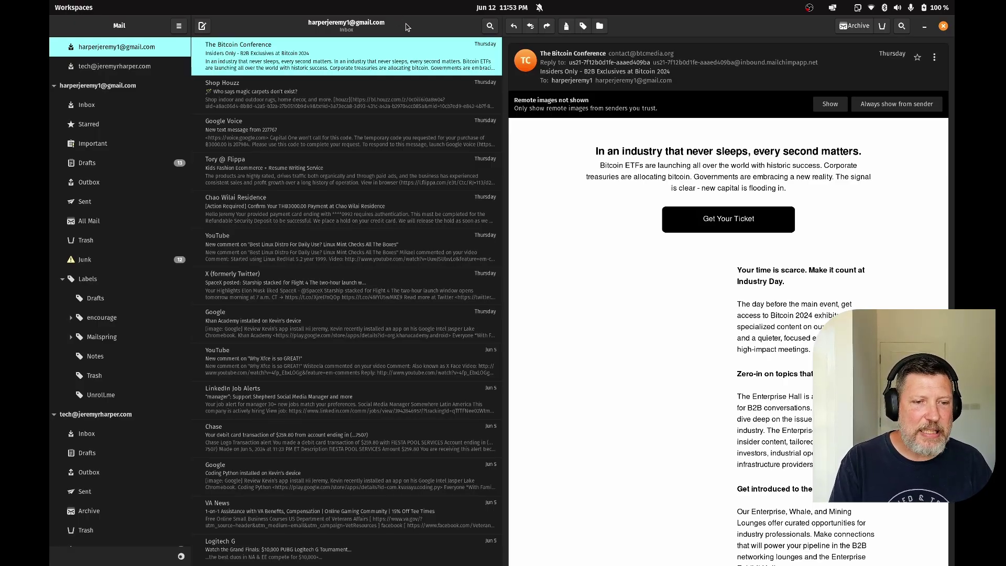
drag(407, 27, 324, 49)
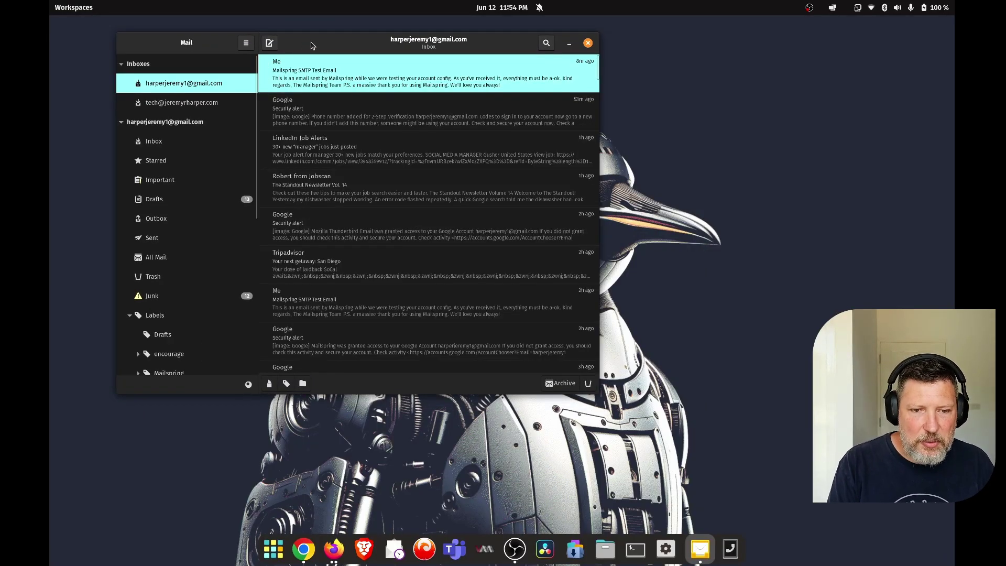
Maximize Geary, read the Google Security alert and Mailspring SMTP Test Email, then unmaximize and close it
drag(312, 42, 304, 43)
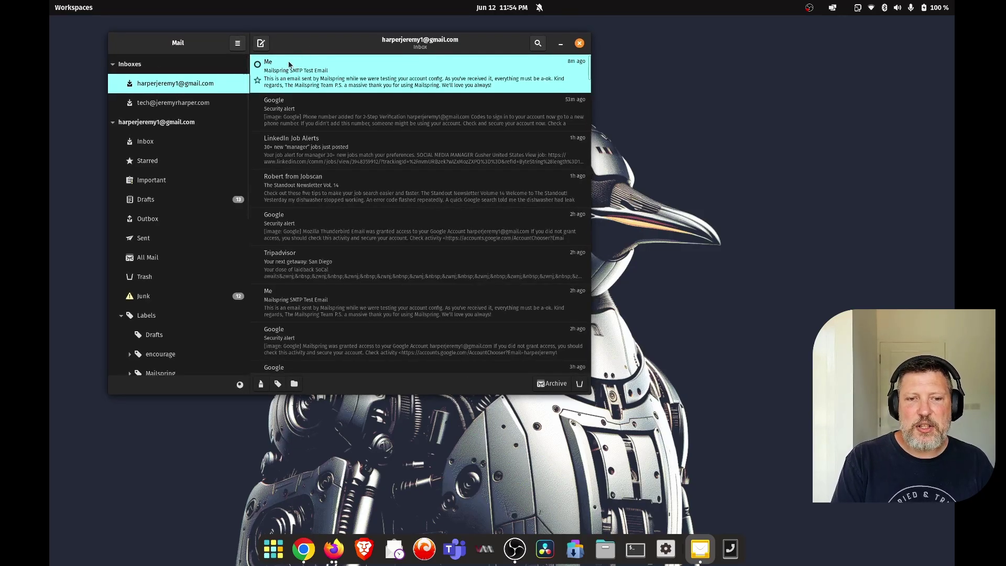
double_click(461, 36)
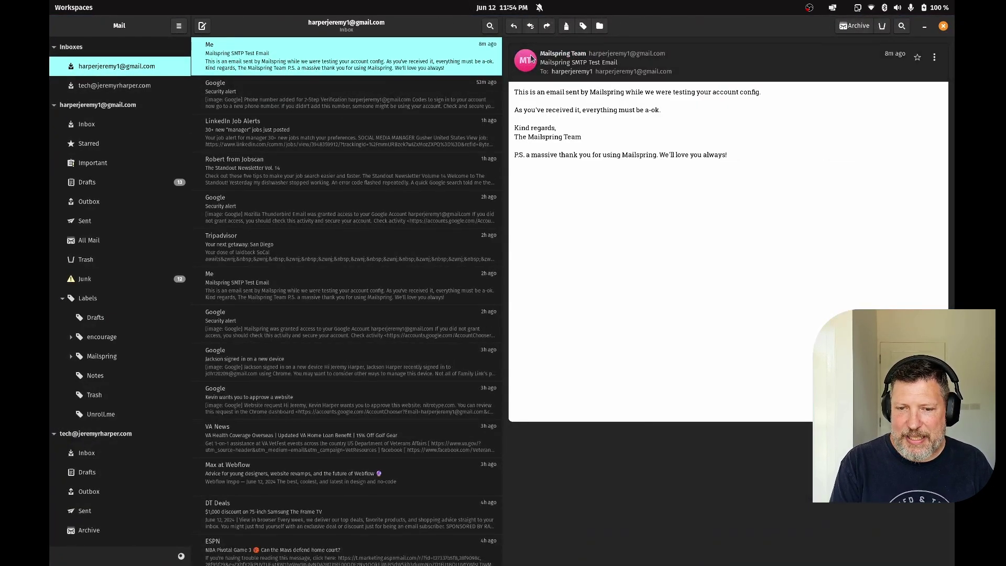
click(366, 100)
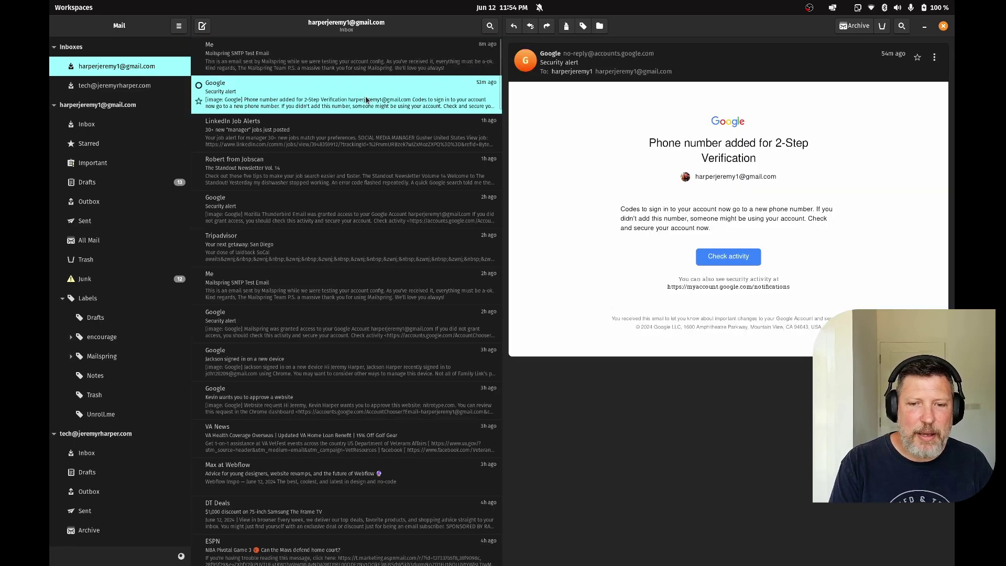
click(351, 67)
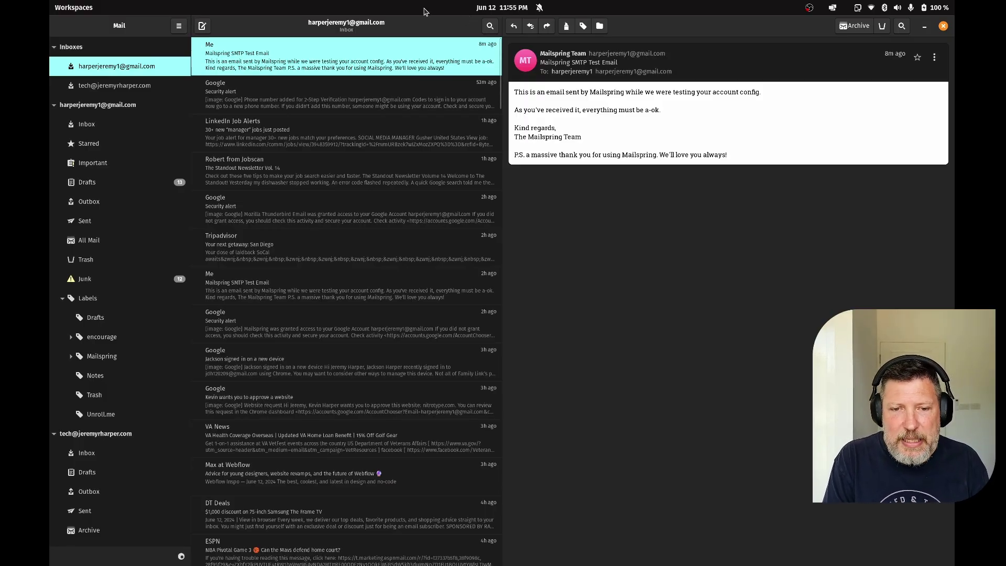
drag(411, 25, 316, 46)
click(591, 48)
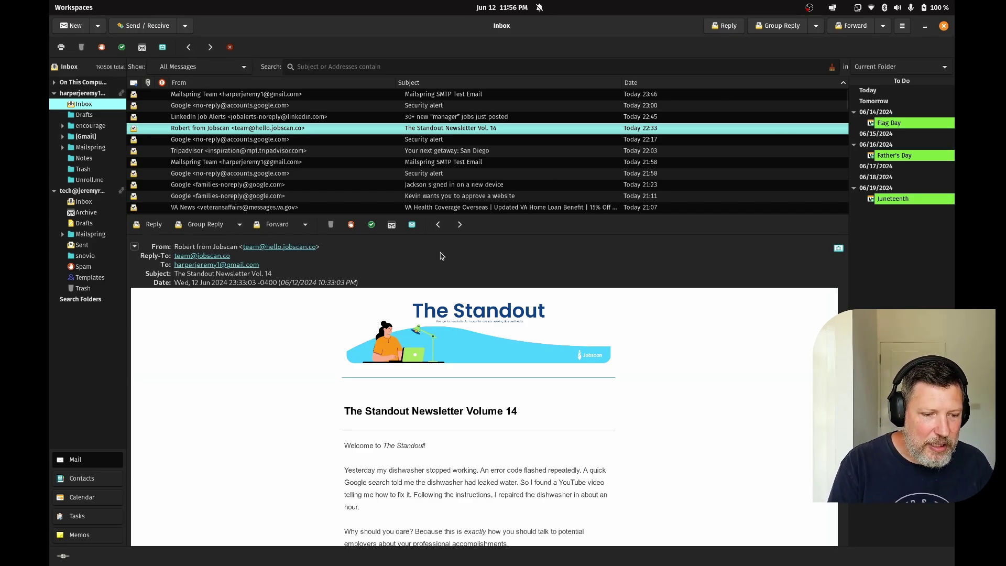
Glance at Evolution's Calendar day view, then switch back to Mail
click(82, 503)
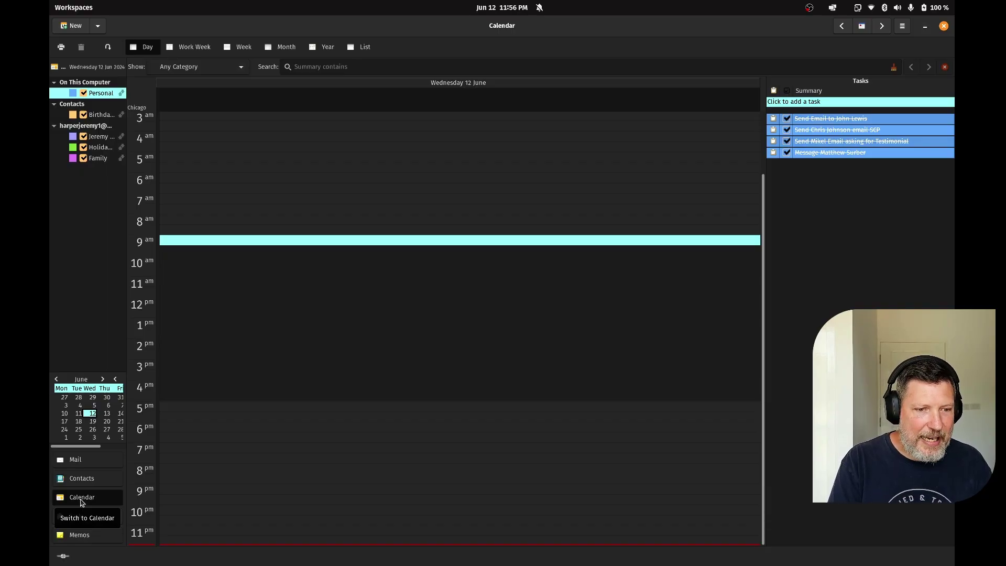
click(88, 461)
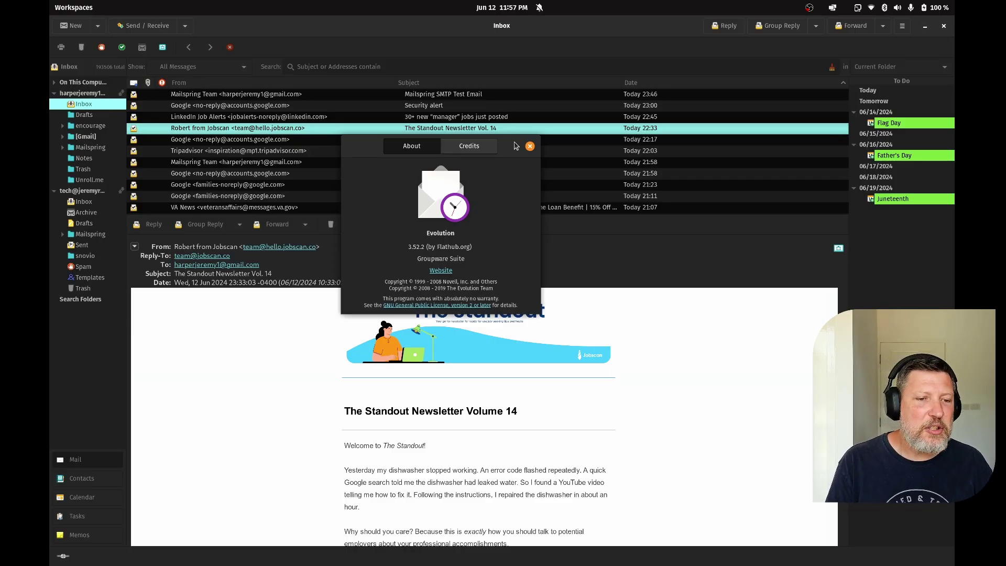
Close Evolution's About information box
click(530, 146)
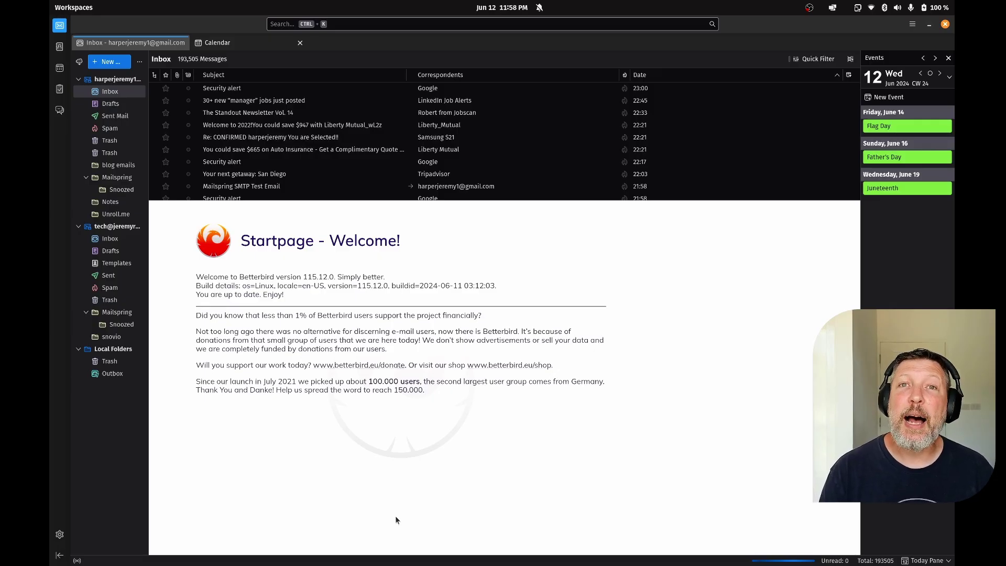
Bring up betterbird.eu's table of Betterbird 115.12.0-bb29 features missing from Thunderbird and scroll through it
click(349, 550)
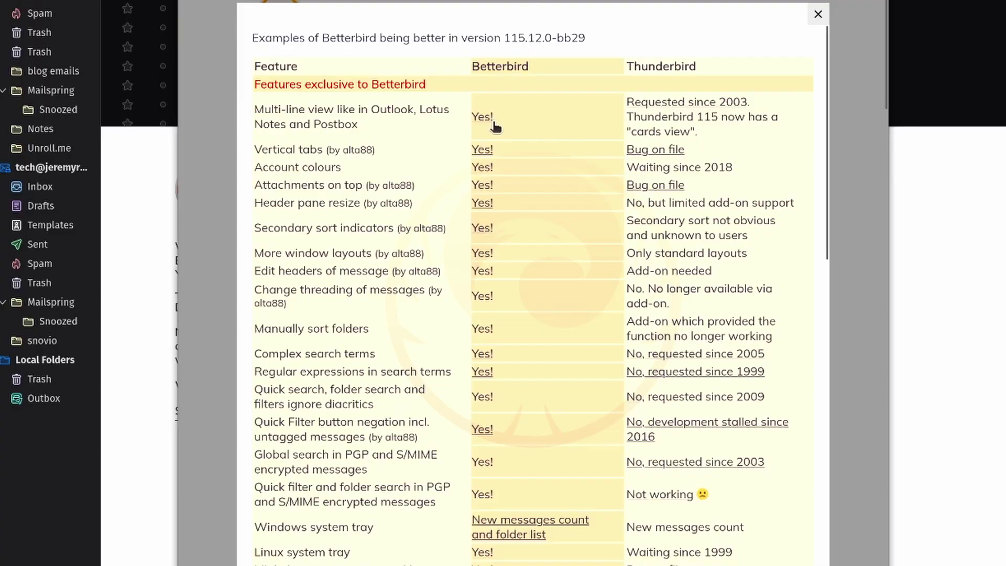
scroll(495, 125, down, 5)
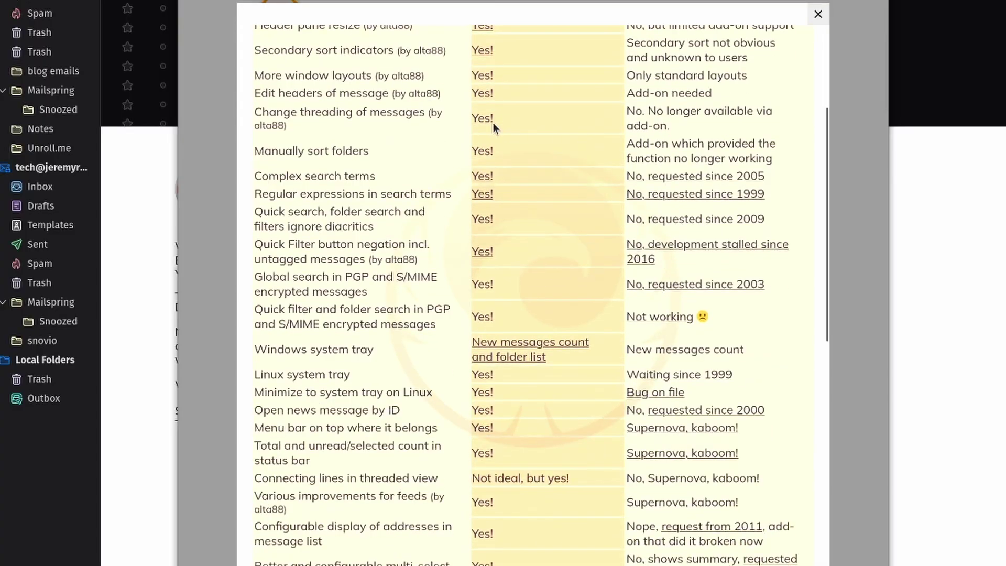
scroll(493, 126, down, 3)
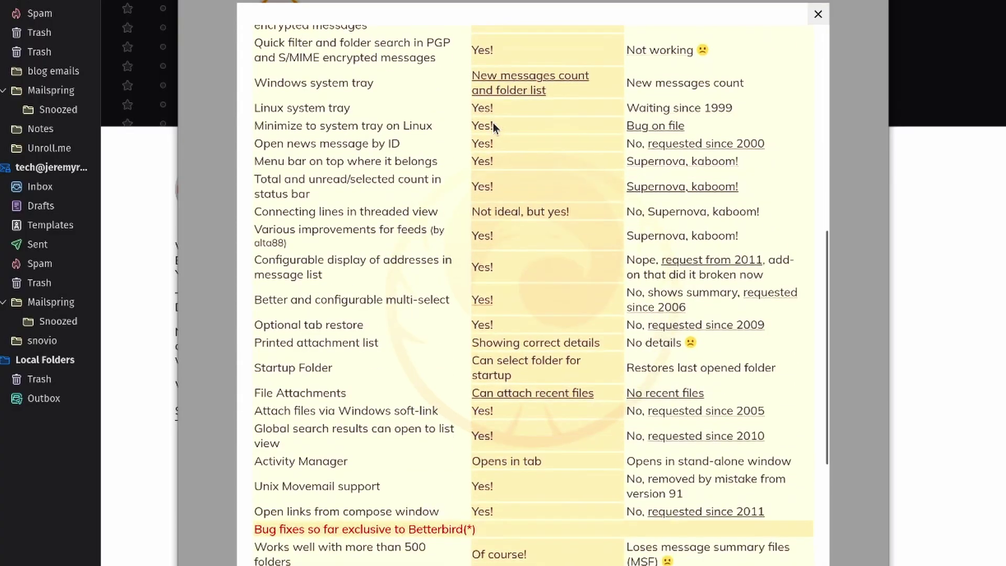
scroll(493, 123, down, 3)
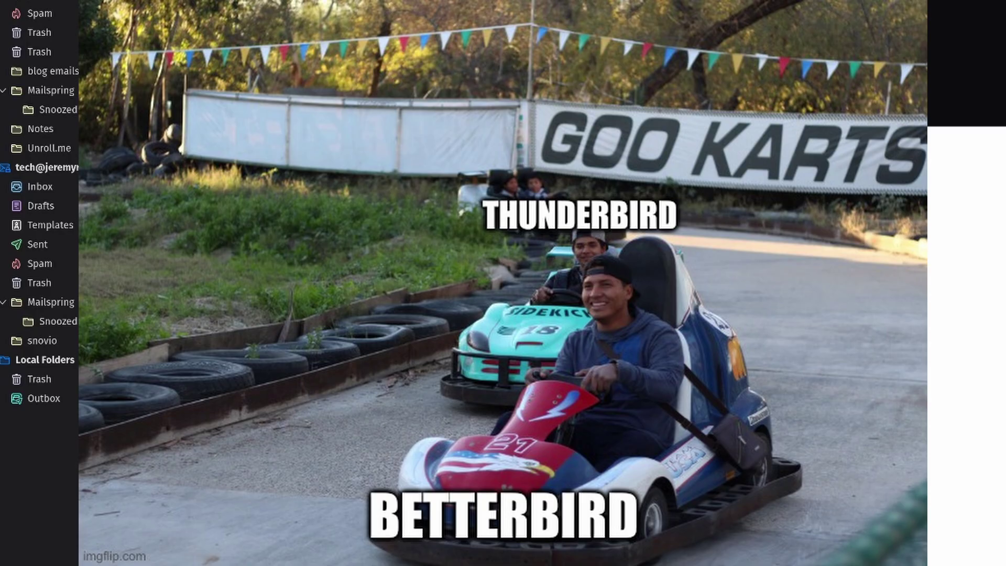
scroll(398, 197, up, 2)
scroll(398, 197, up, 6)
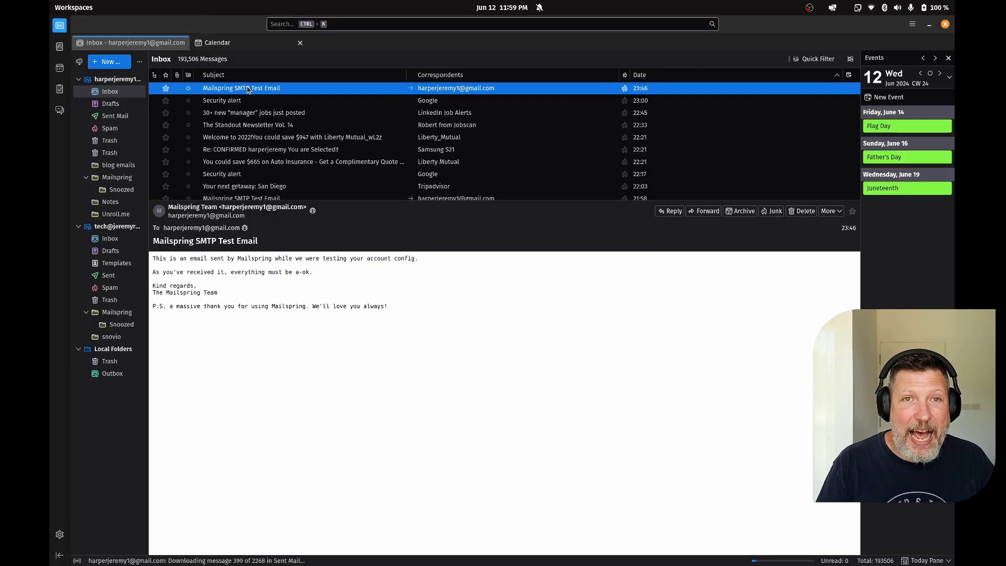
Minimize Firefox, open the Google Security alert in Betterbird, and check the calendar week before returning to Inbox
click(626, 25)
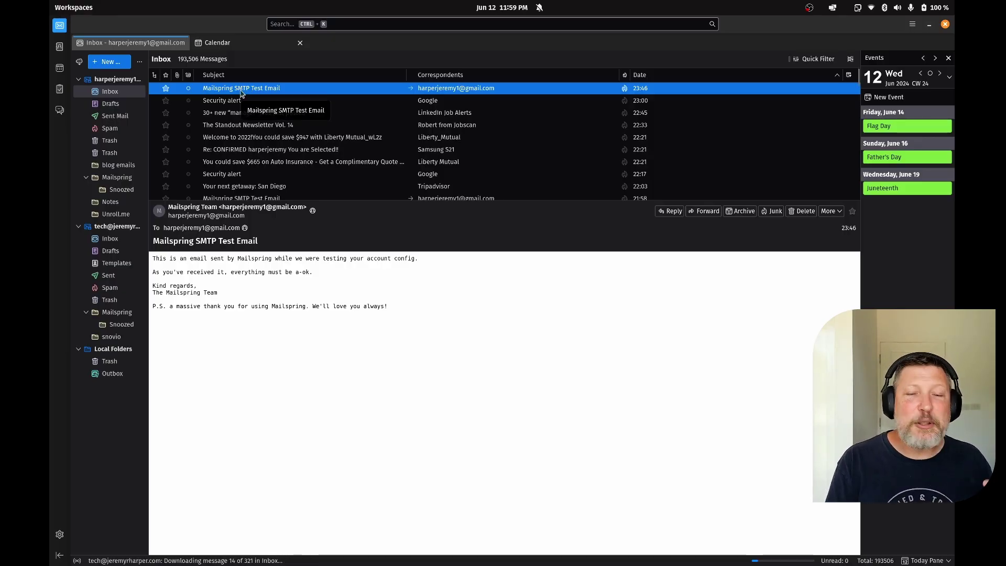
click(235, 101)
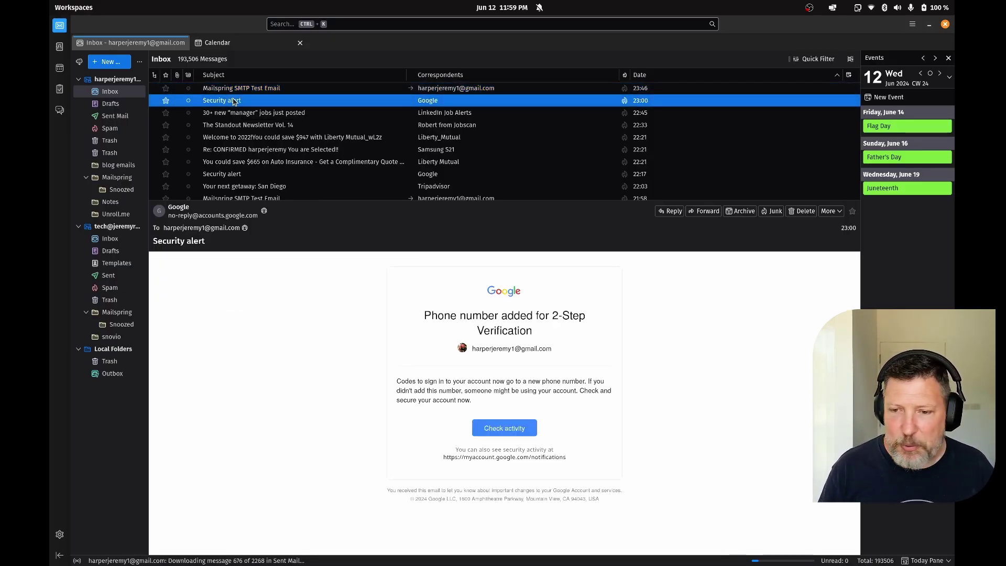
click(217, 43)
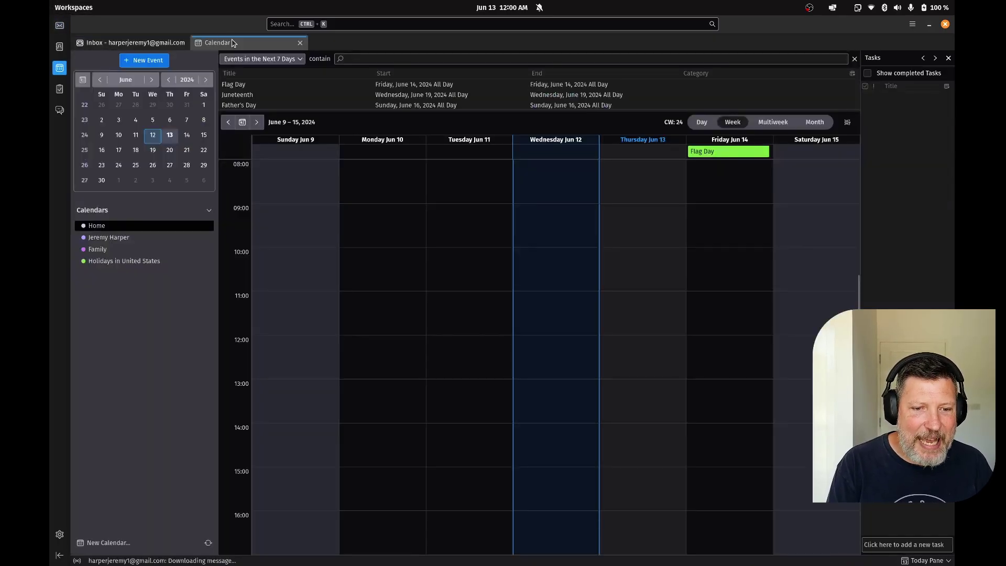
click(145, 46)
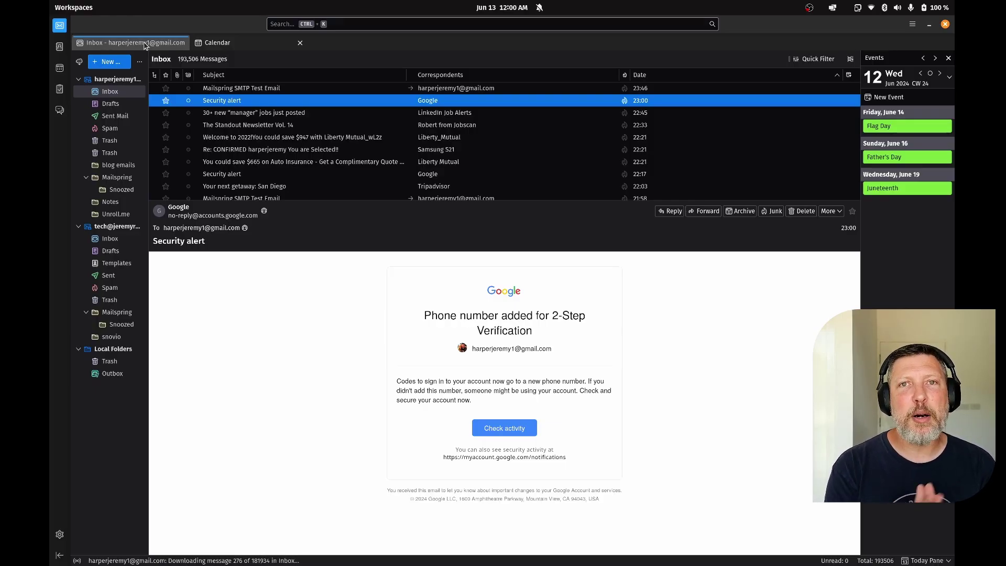
click(343, 199)
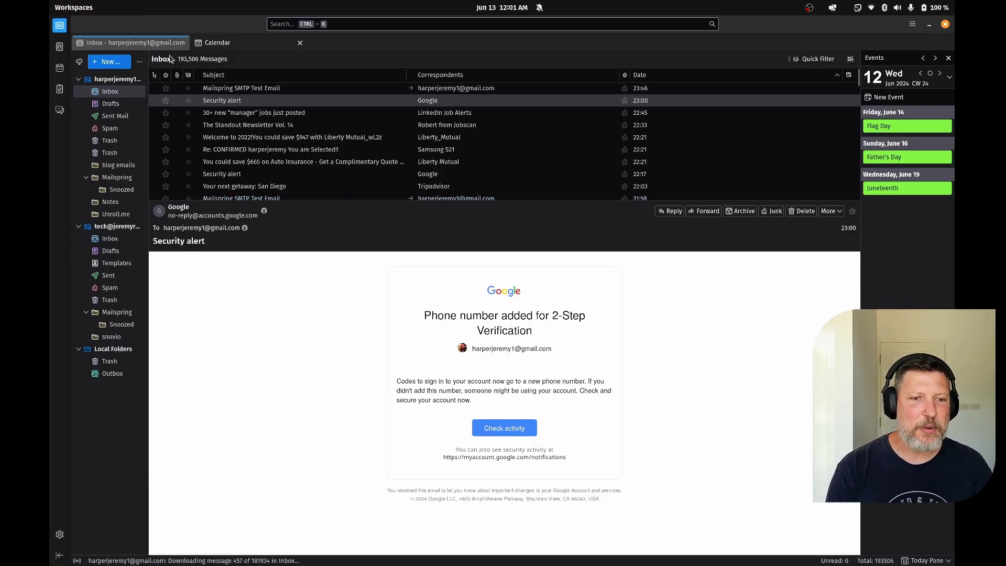
click(228, 42)
click(145, 45)
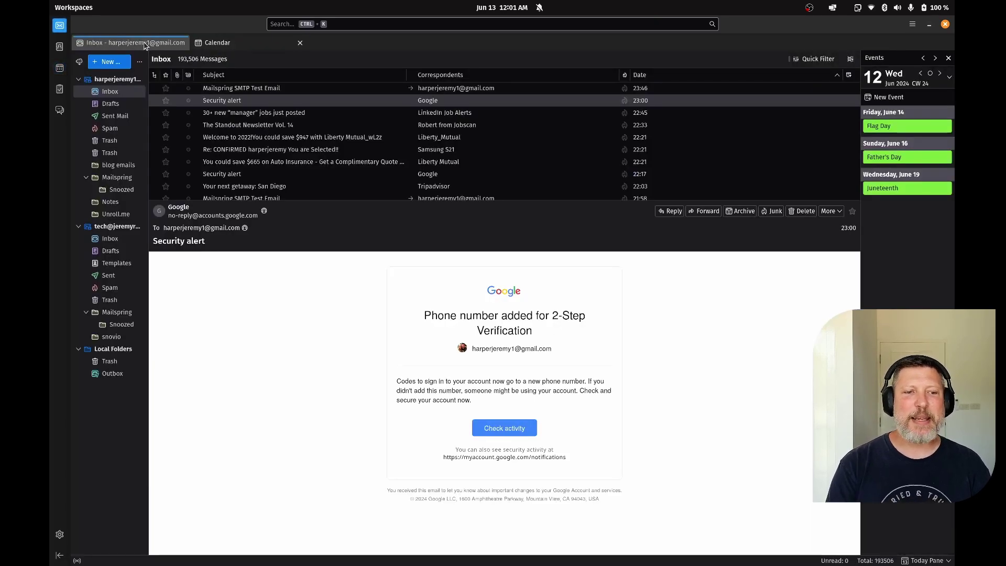